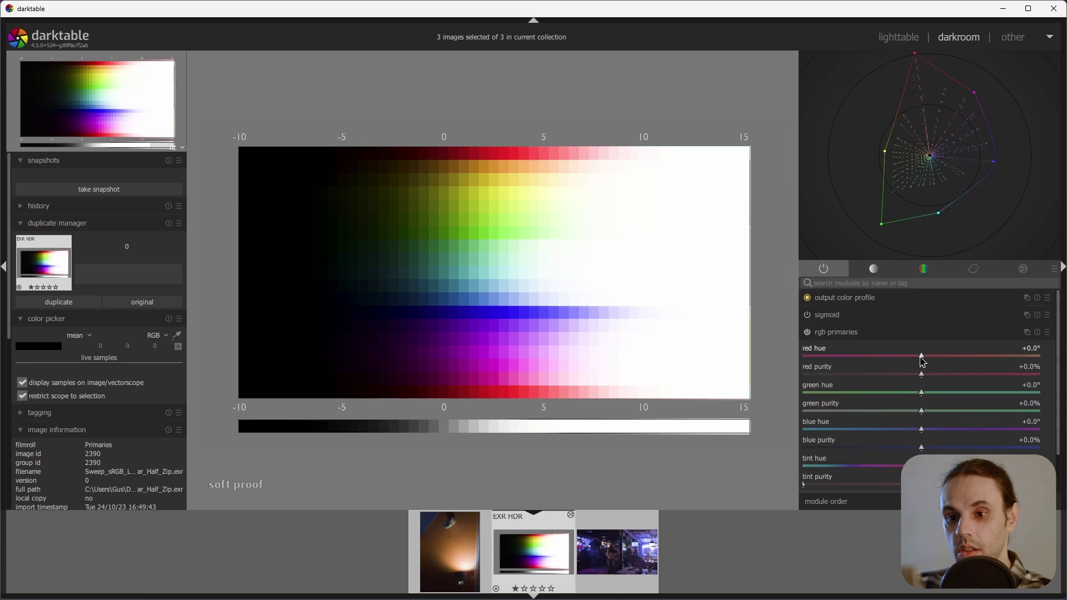
Step: Rotate the red primary's hue toward orange, then reset red hue back to +0.0°
left_click(954, 356)
left_click_drag(954, 360, 848, 340)
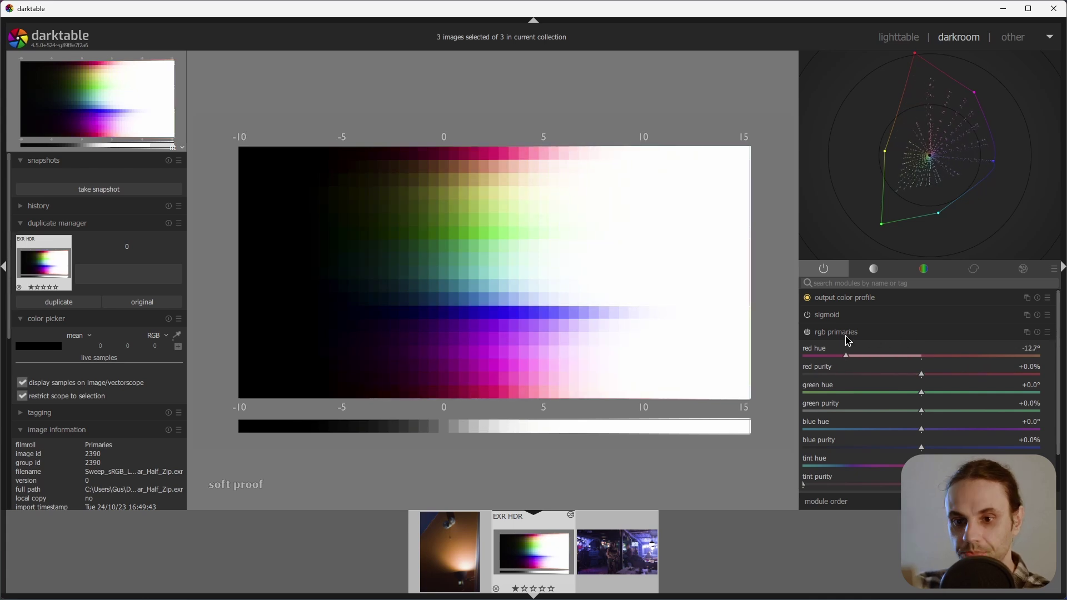
double_click(853, 349)
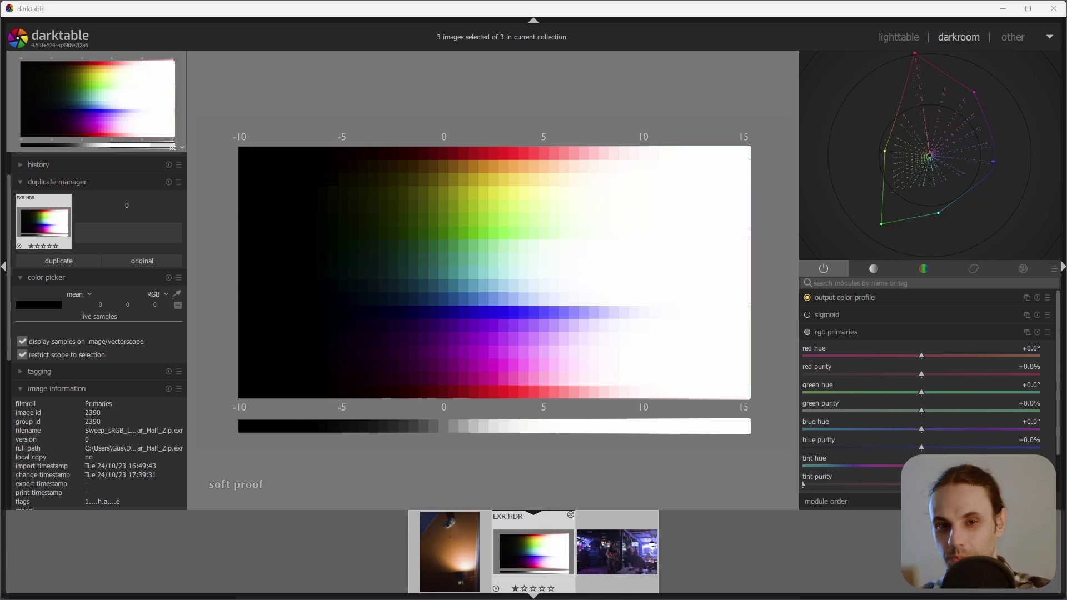
Step: On the lamp photo, lower red purity to -15.9% so the orange wall turns muted peach
key("BackSpace")
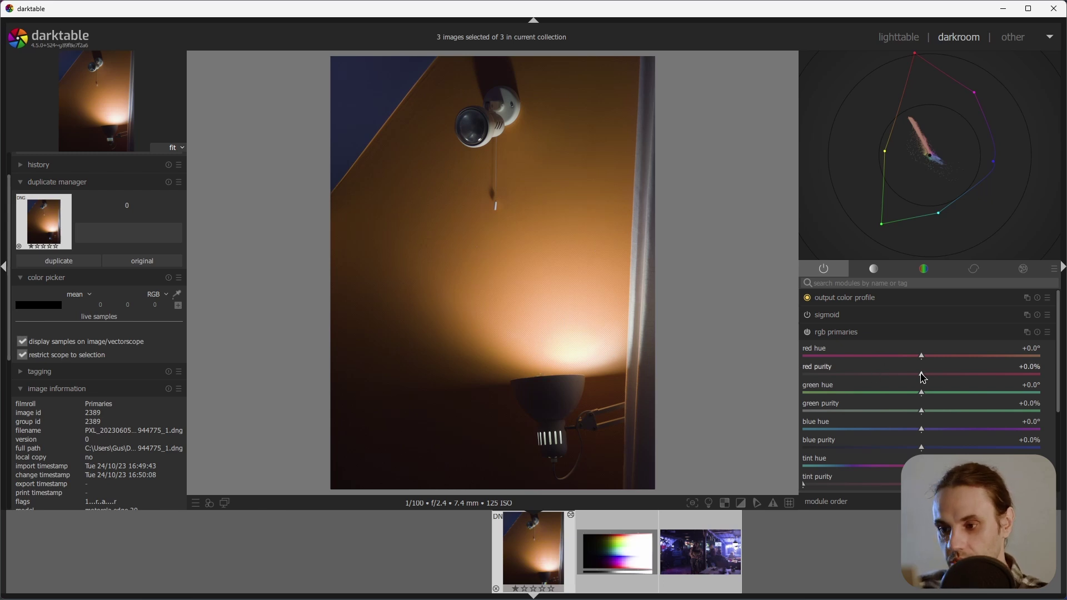
left_click_drag(923, 378, 993, 373)
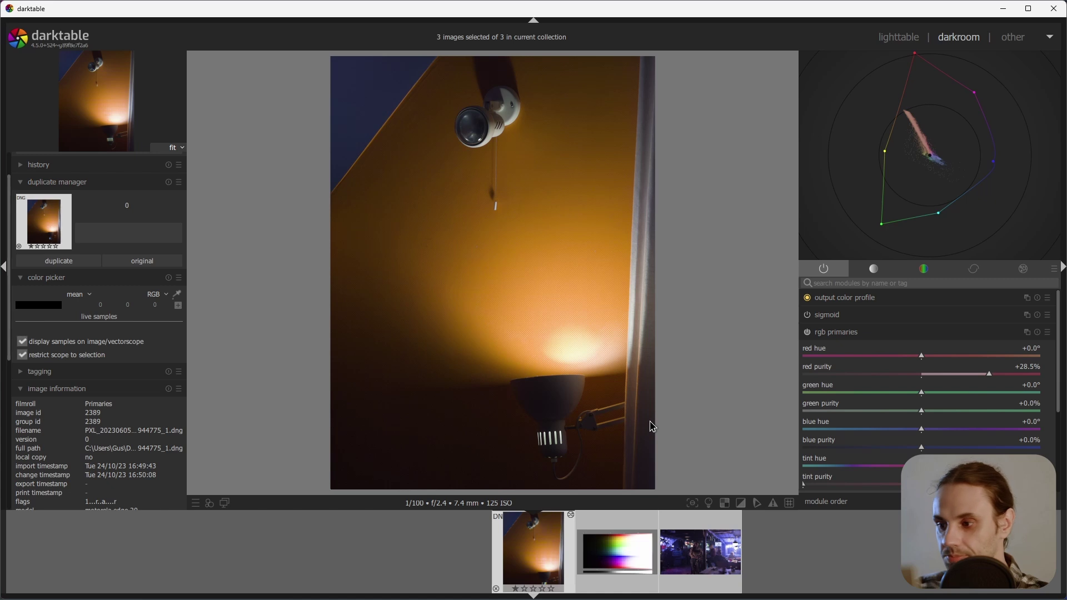
left_click_drag(990, 374, 1029, 374)
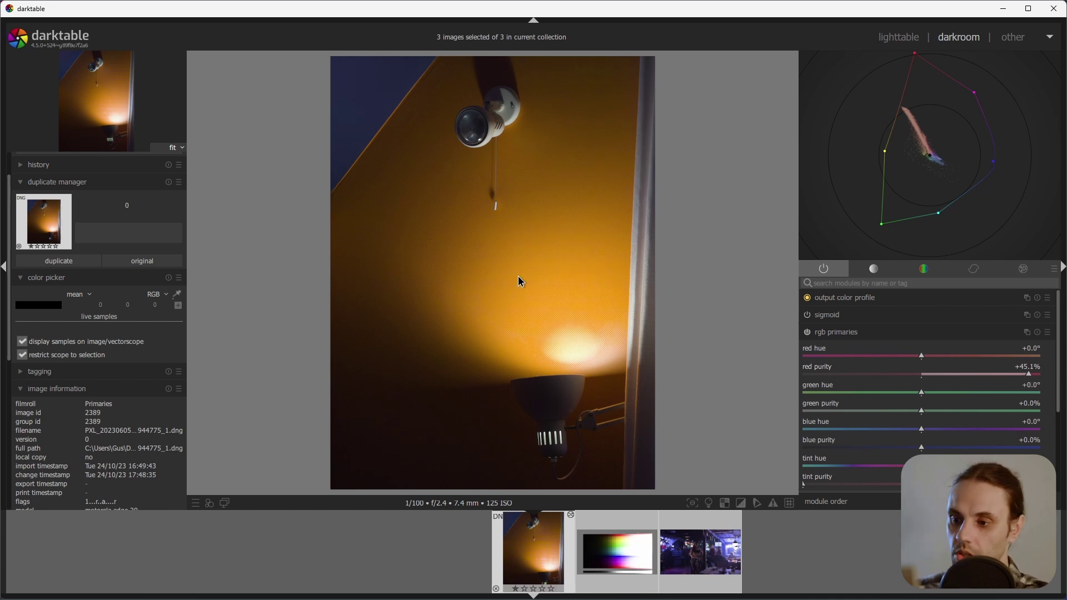
left_click(1019, 380)
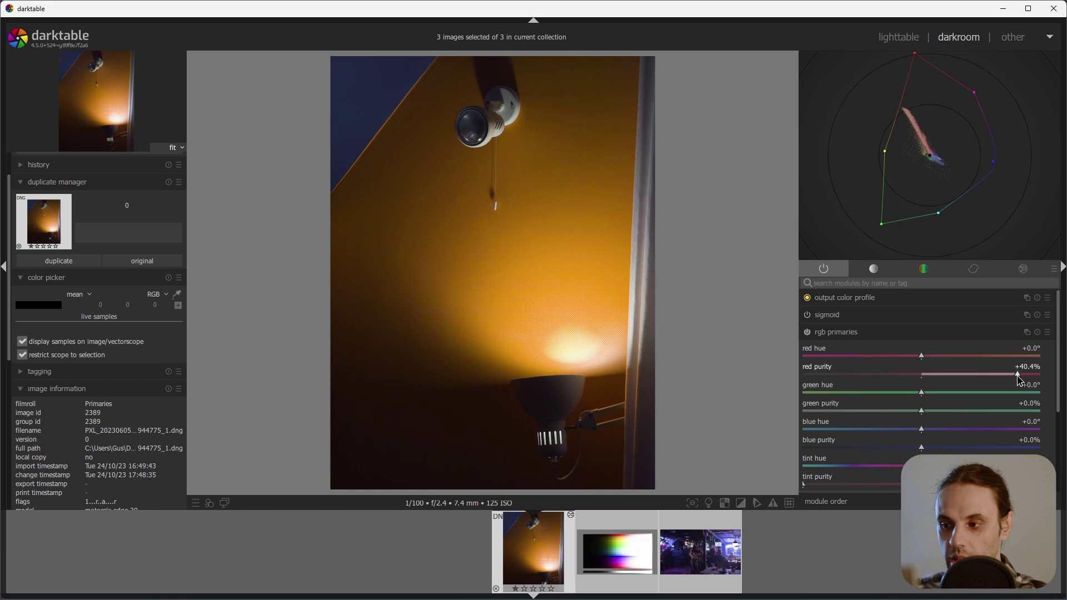
left_click_drag(1018, 376, 1018, 376)
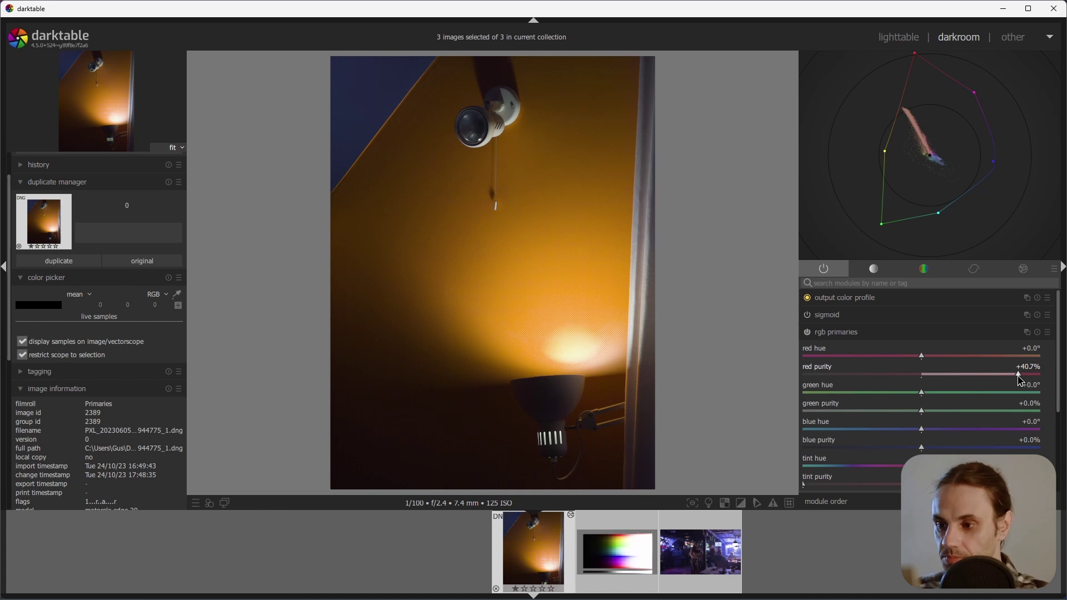
left_click_drag(1018, 379, 864, 374)
left_click(827, 314)
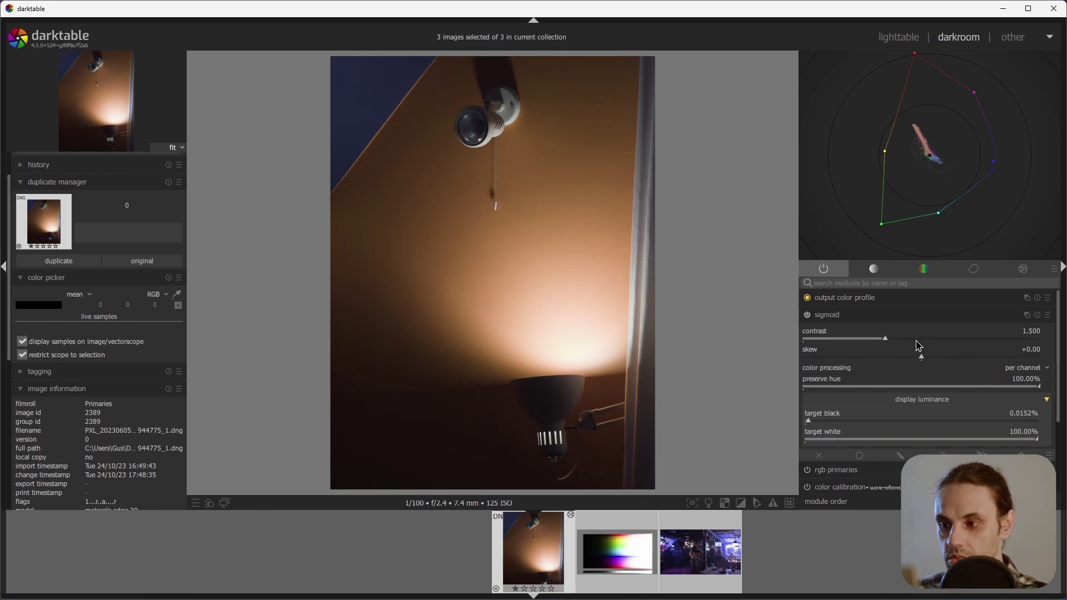
Step: Create a new rgb primaries instance and place it after sigmoid in processing
left_click(858, 315)
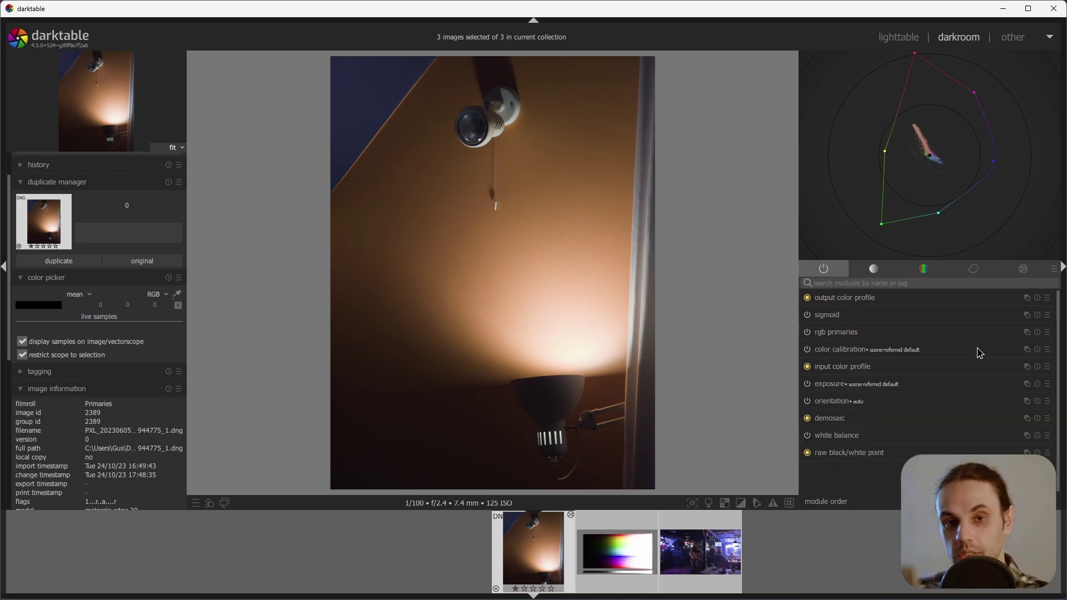
left_click(1027, 332)
left_click(993, 344)
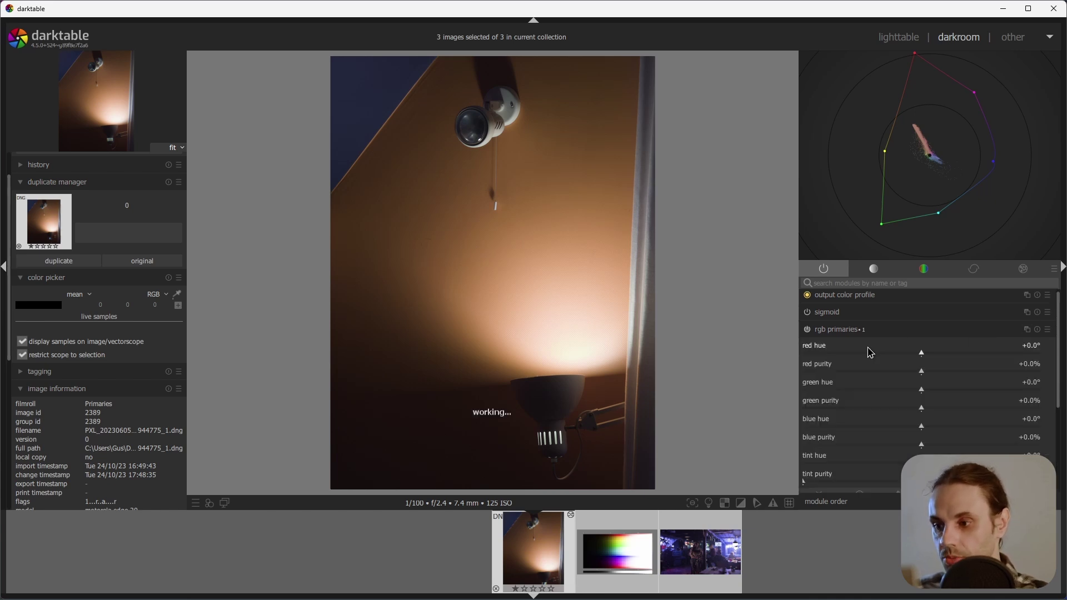
left_click(845, 334)
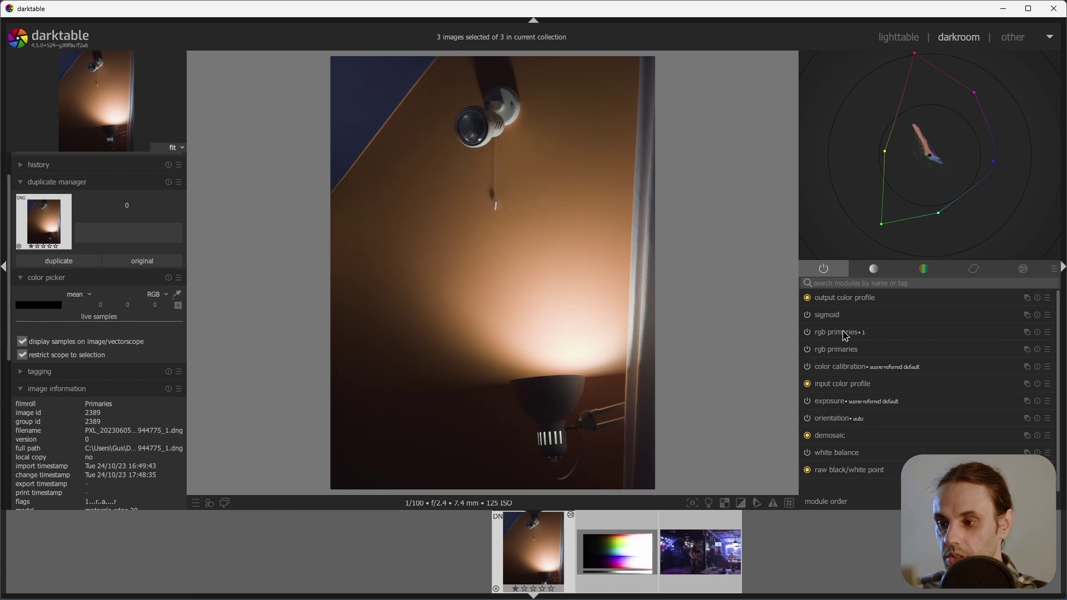
left_click_drag(844, 336, 932, 316)
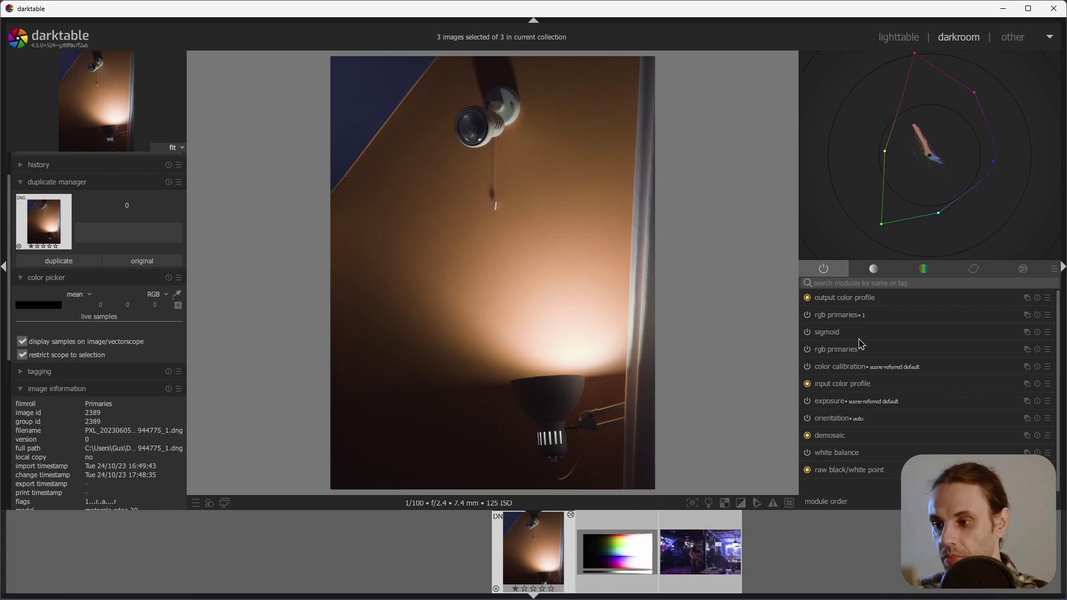
Step: In rgb primaries 1, push red purity to +50.0% for a saturated golden-orange wall
left_click(852, 315)
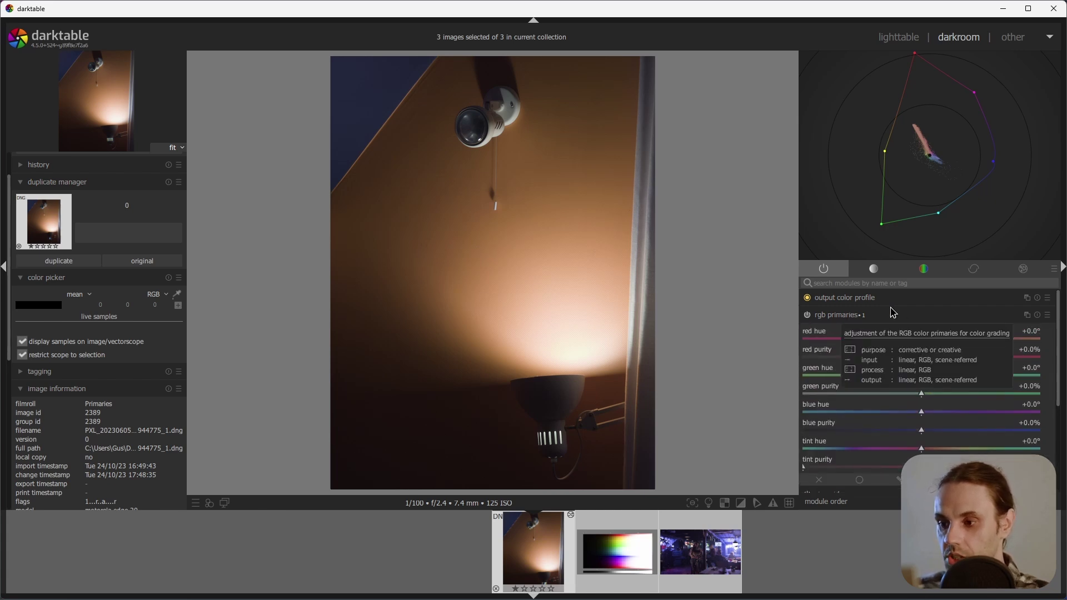
left_click(842, 315)
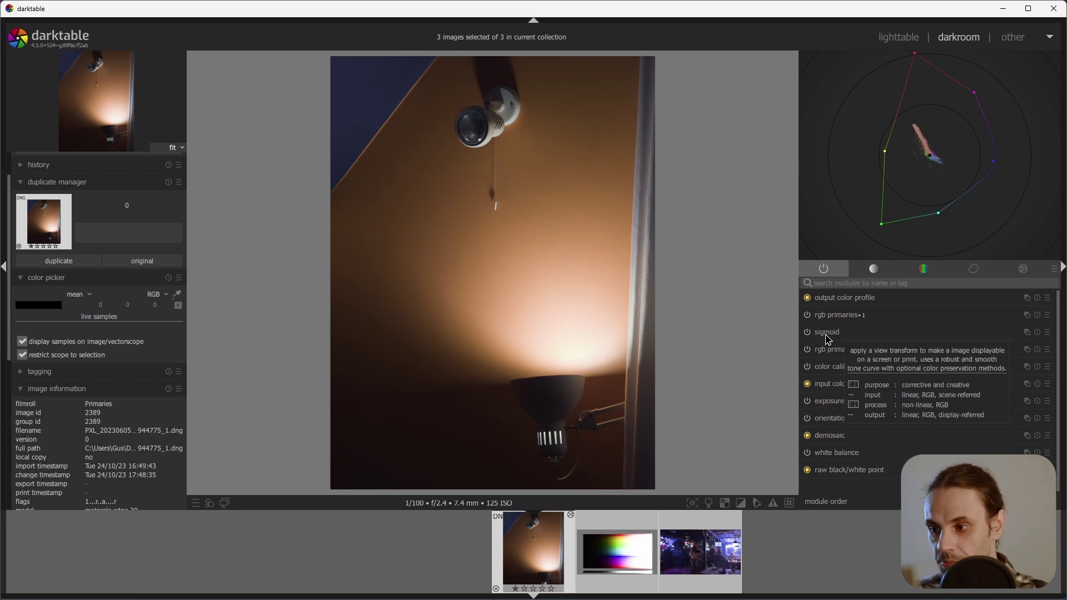
left_click(838, 316)
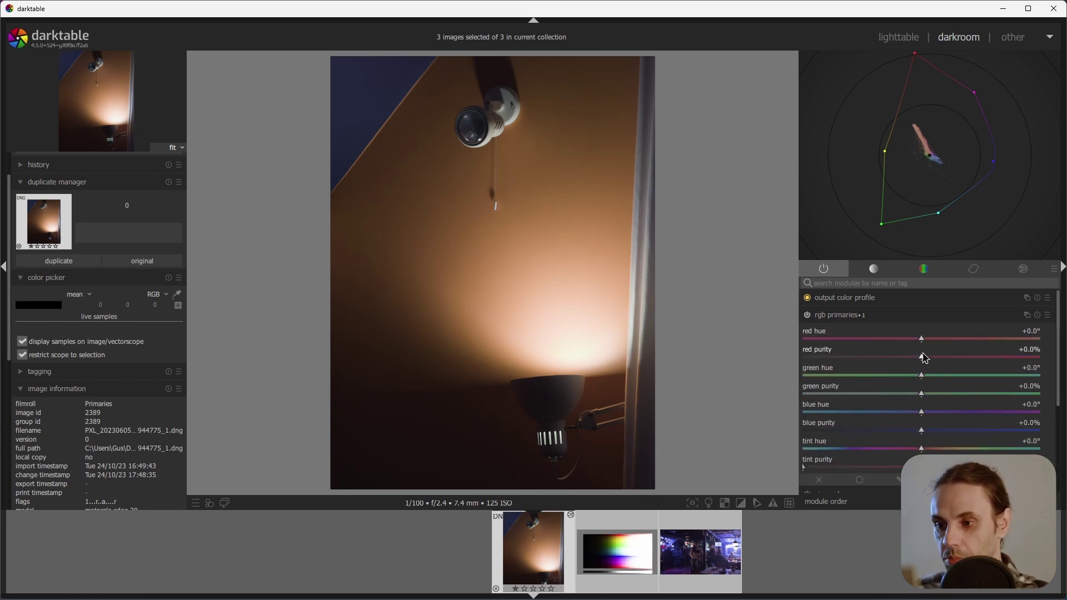
left_click_drag(924, 357, 965, 363)
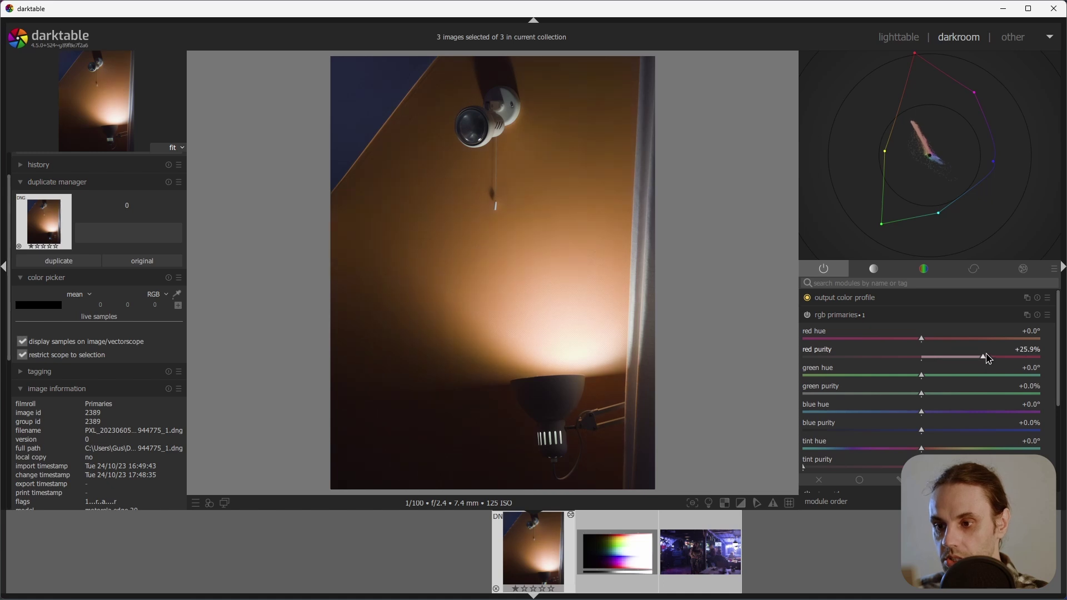
left_click_drag(988, 358, 1062, 353)
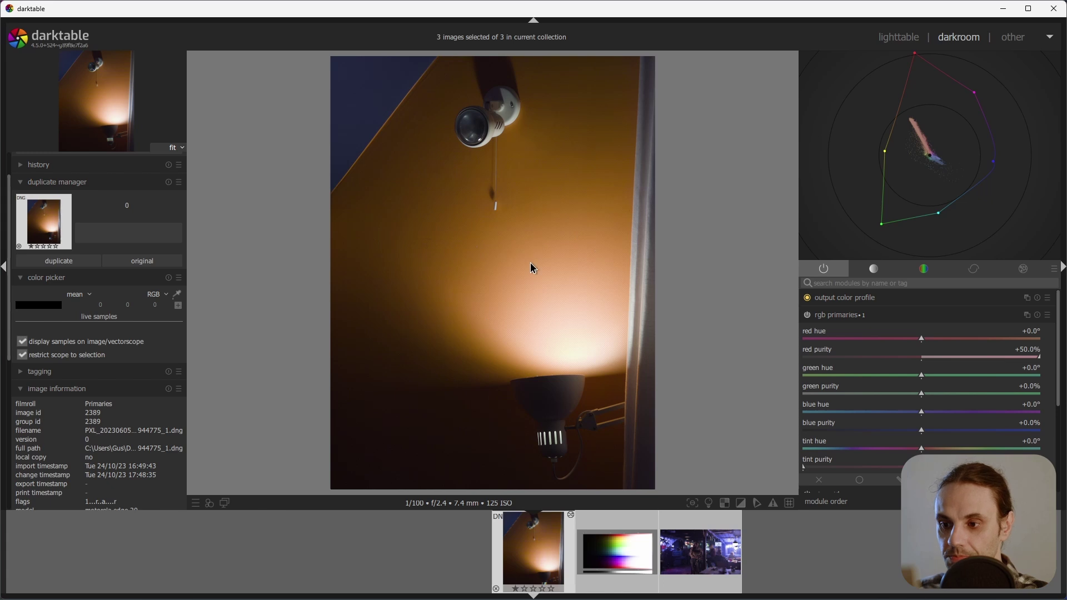
Step: Return to the colour sweep chart and open rgb primaries, nudging then resetting red purity
left_click(615, 539)
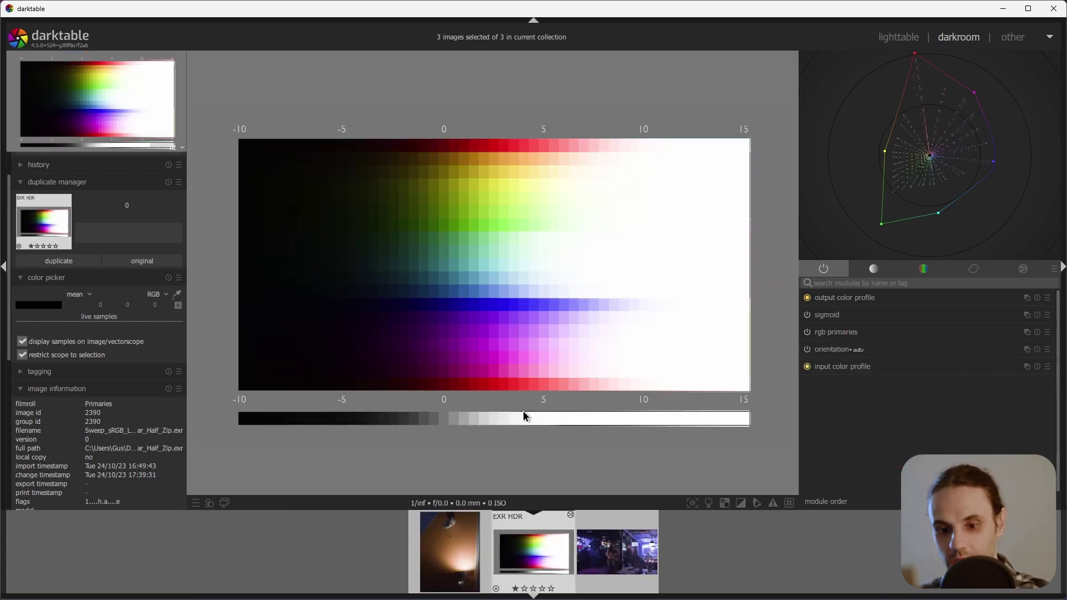
left_click(838, 334)
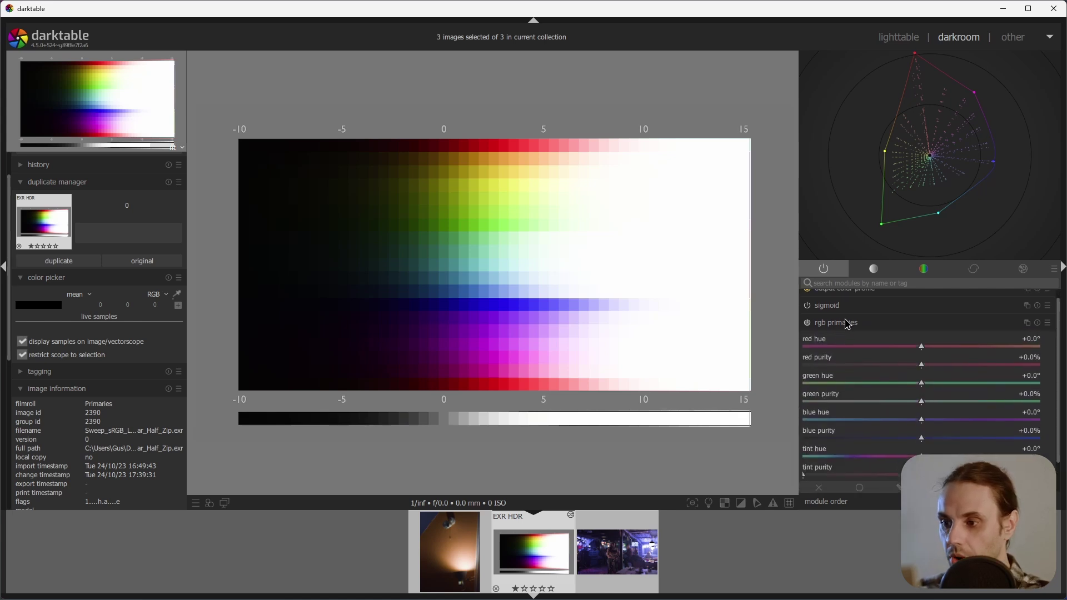
left_click_drag(928, 371, 944, 363)
double_click(945, 364)
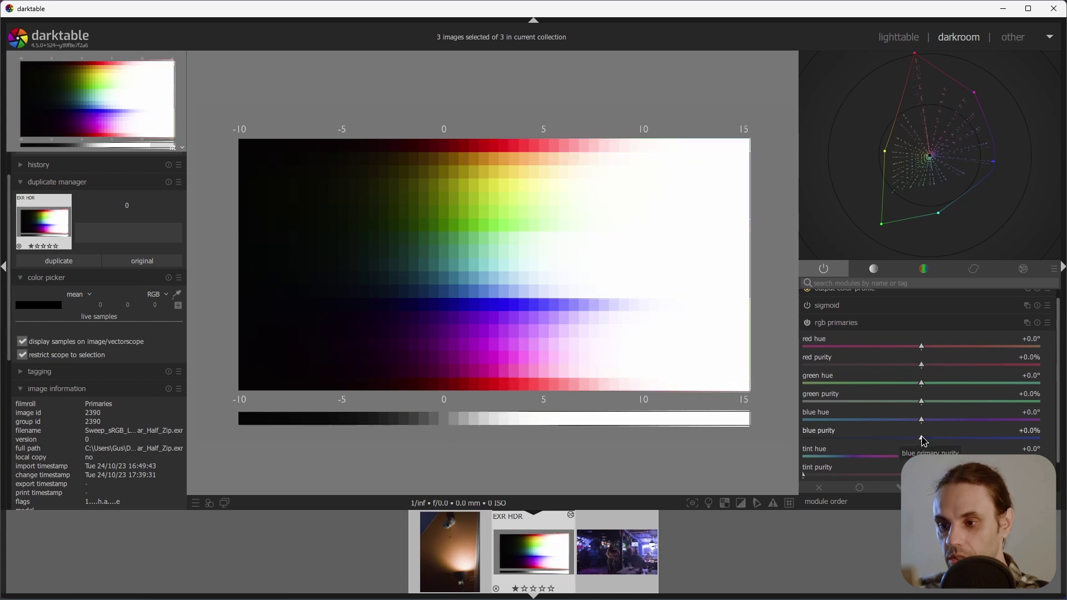
Step: Lower the chart's blue purity to -11.0% and red purity to -12.6%
left_click_drag(922, 437, 933, 442)
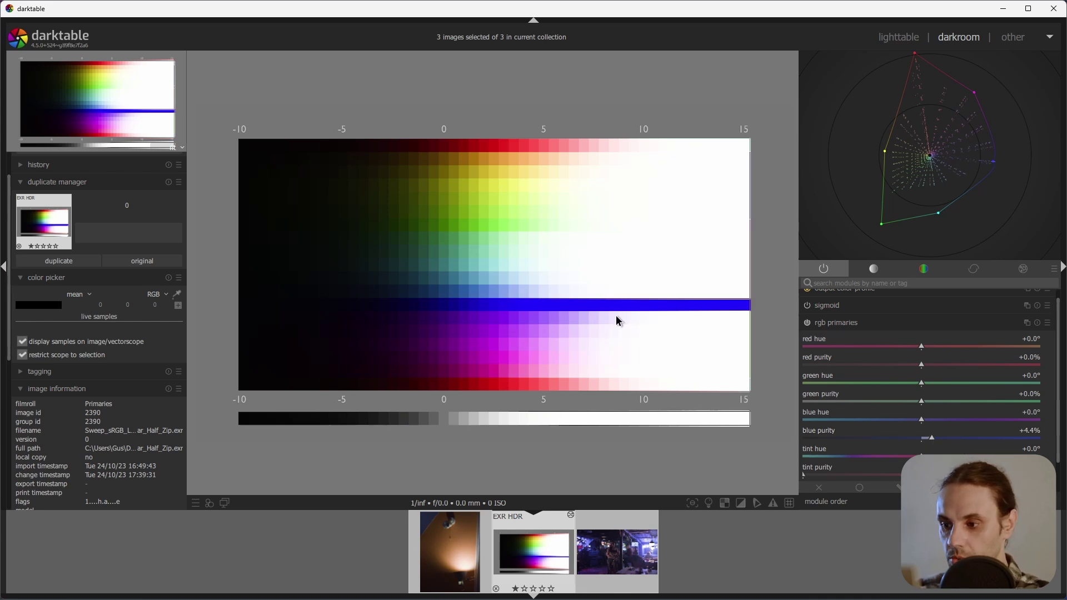
key("ctrl+z")
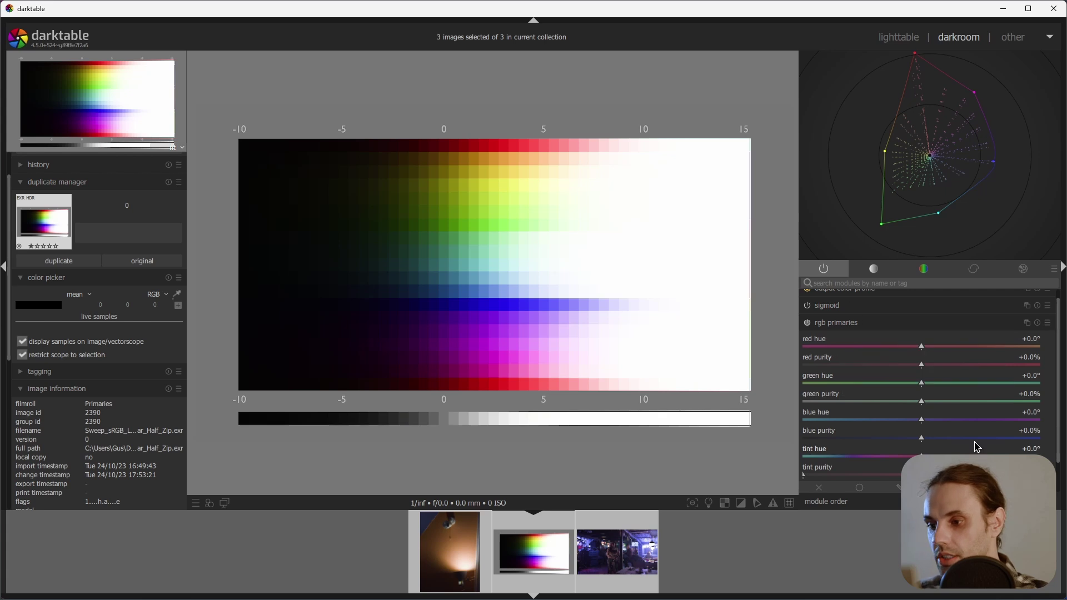
left_click_drag(901, 443, 895, 438)
mouse_move(910, 363)
left_mouse_down()
mouse_move(877, 364)
mouse_move(890, 367)
left_mouse_up()
Step: Add a second rgb primaries instance to the chart and place it after sigmoid
left_click(876, 326)
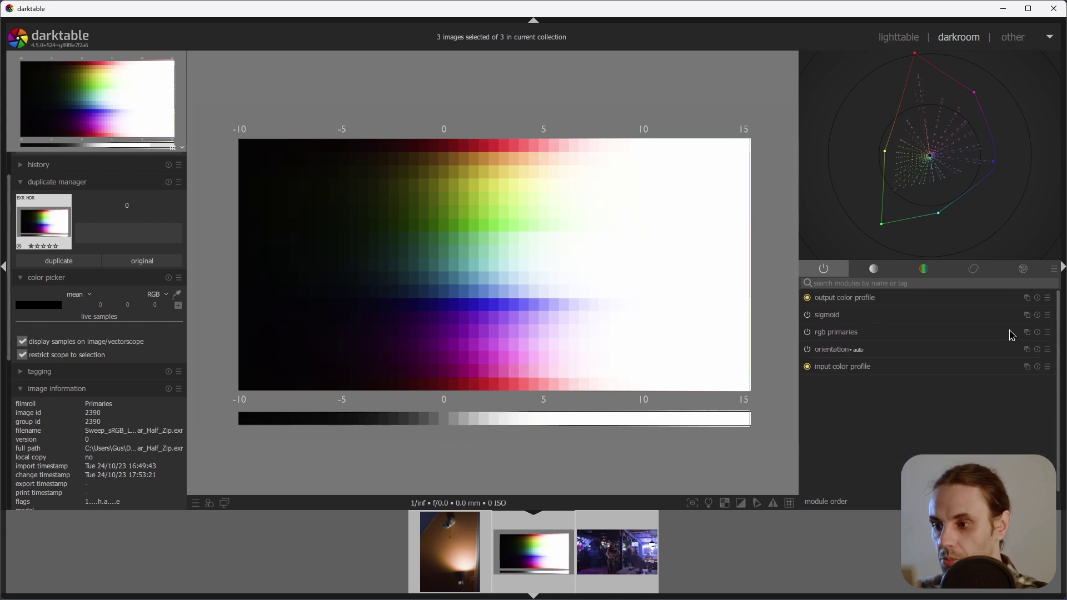
left_click(1027, 332)
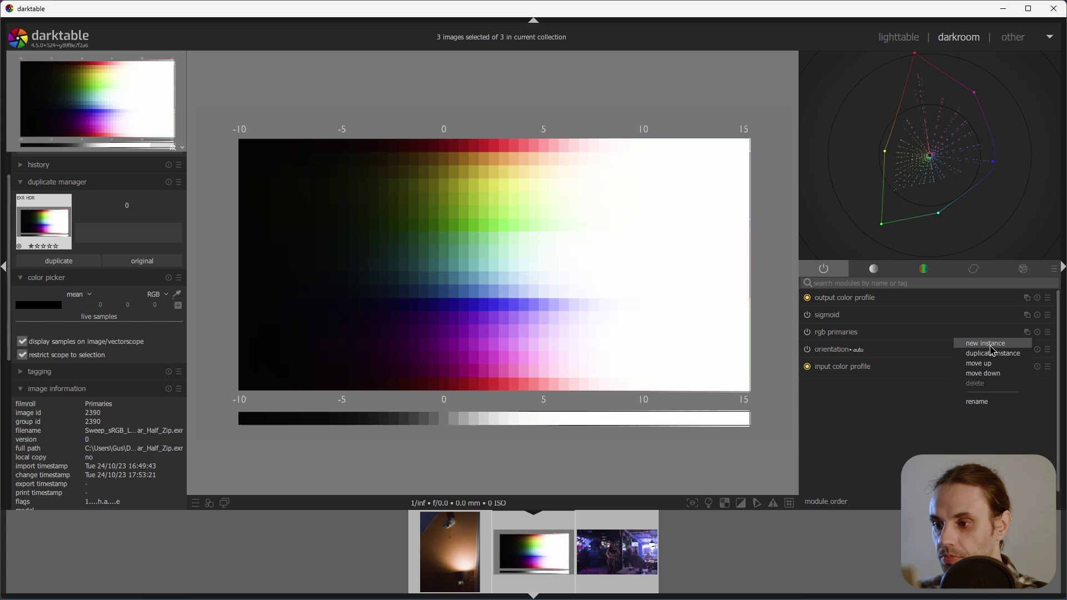
left_click(985, 344)
left_click(828, 332)
left_click_drag(843, 336, 845, 313)
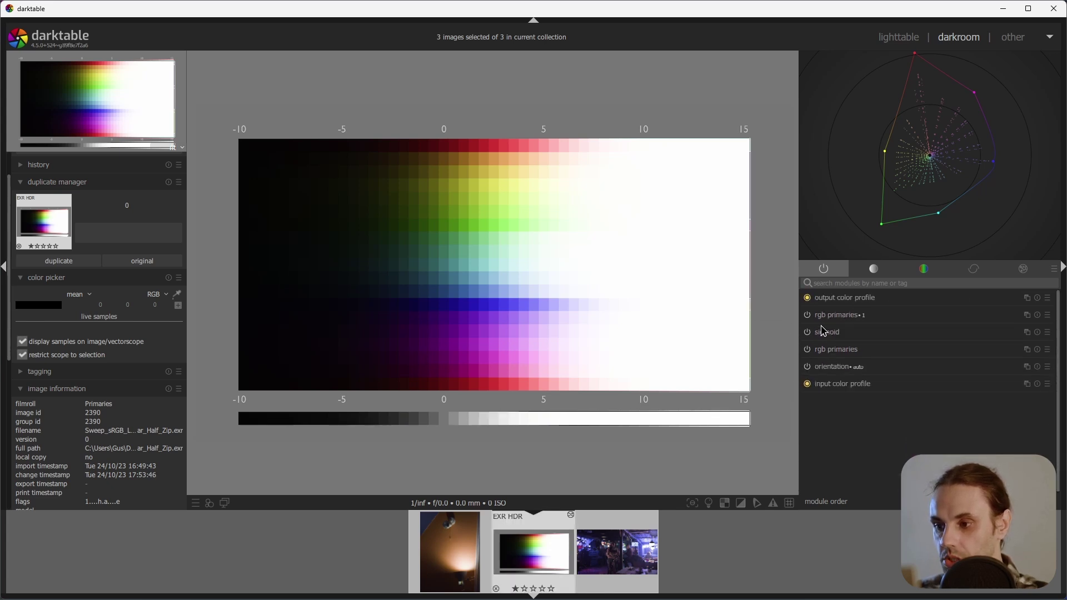
Step: In the post-sigmoid instance, reset the purity sliders and raise blue purity to +44.6%
left_click(845, 316)
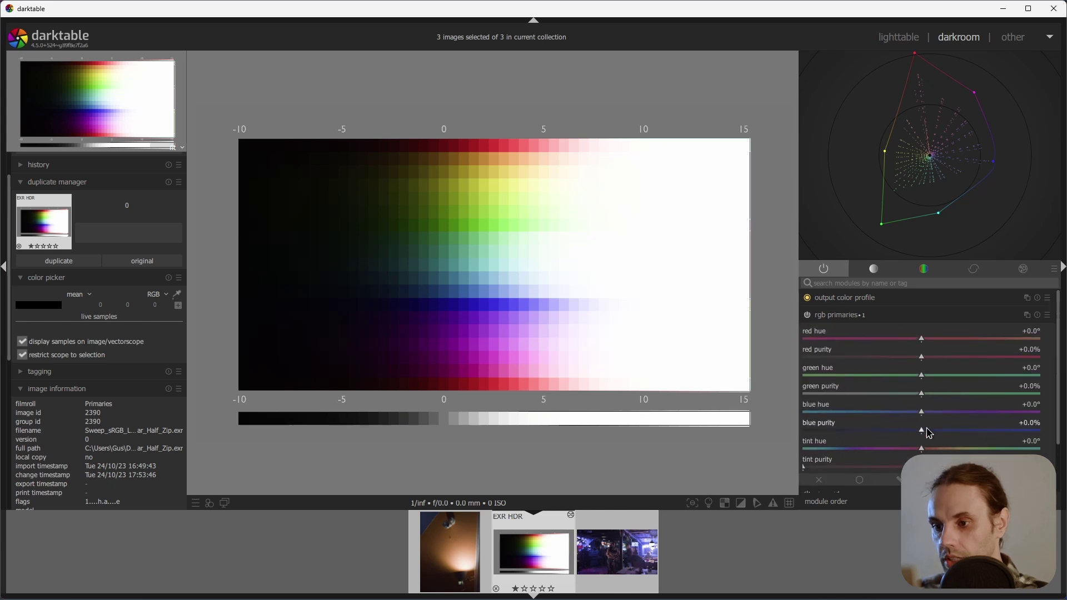
scroll(943, 433, "up", 5)
double_click(989, 432)
left_click(922, 352)
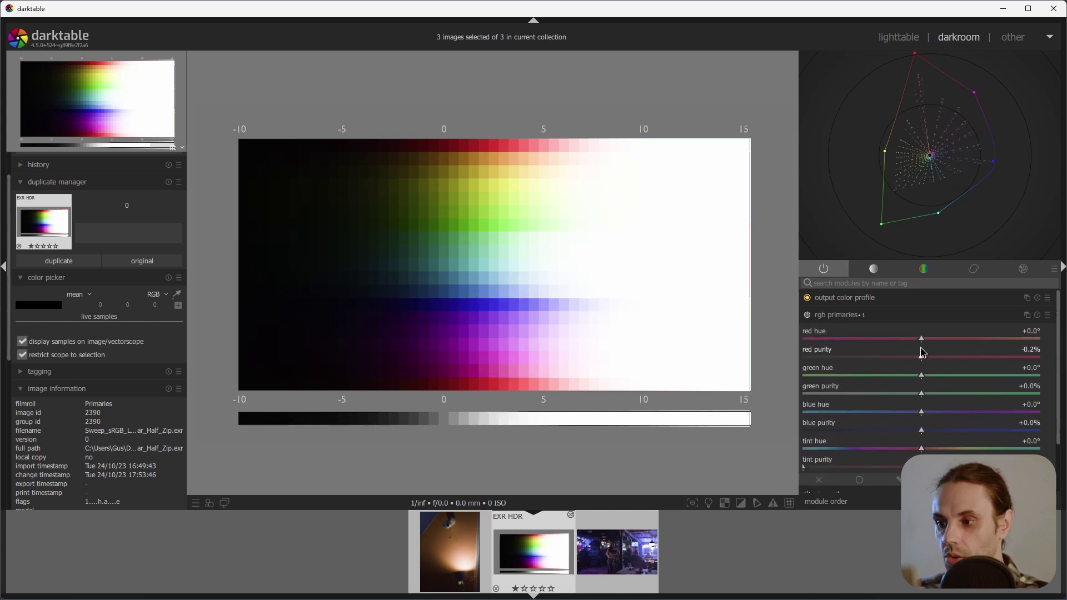
double_click(924, 359)
scroll(956, 438, "up", 9)
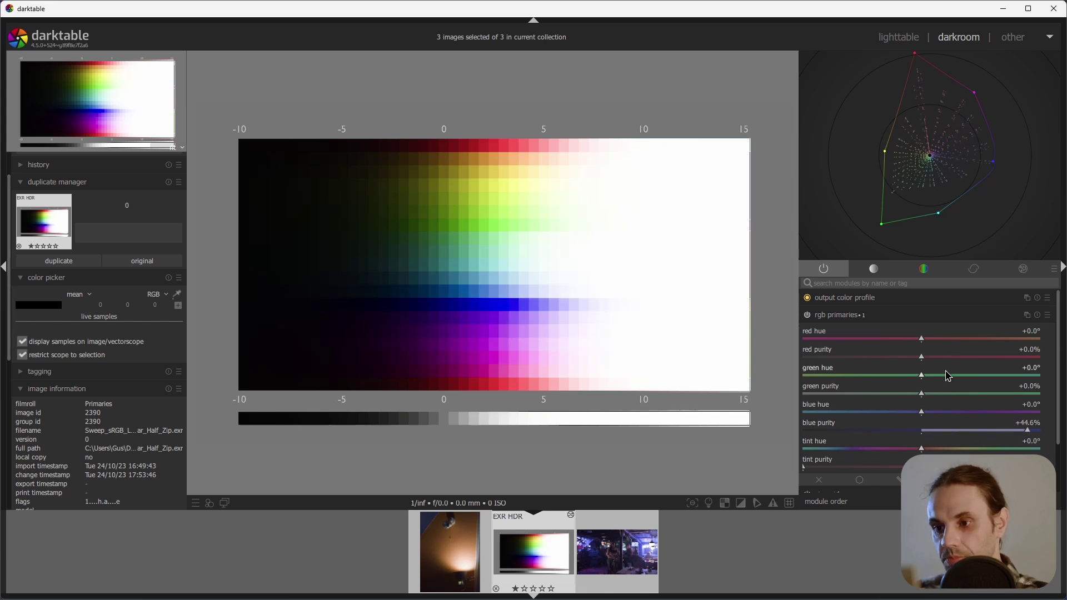
left_click(632, 556)
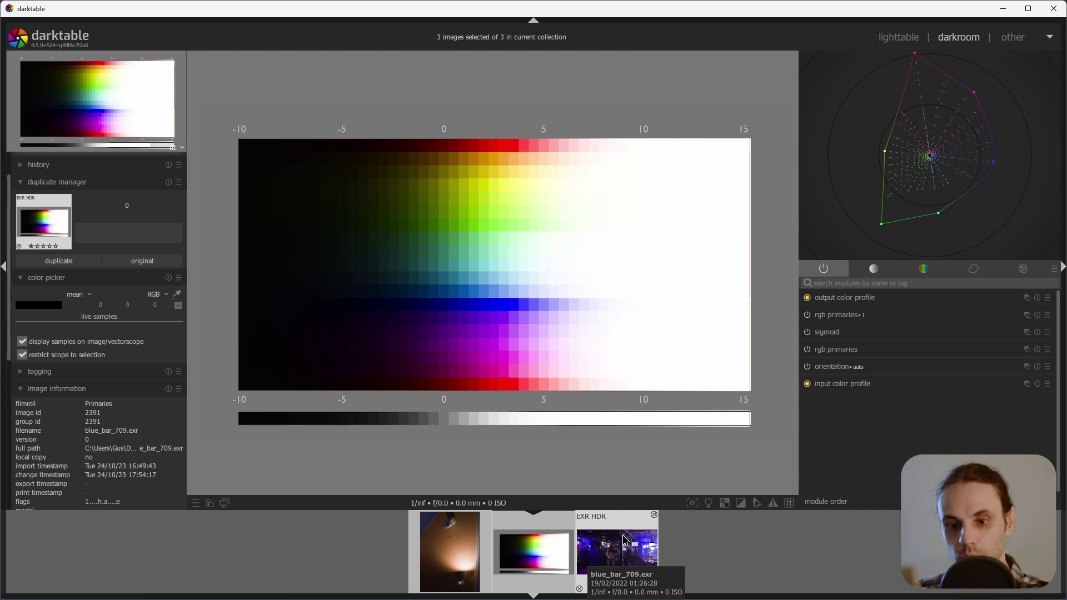
Step: Load blue_bar_709.exr into the darkroom and zoom in on the bar photo
left_click(629, 543)
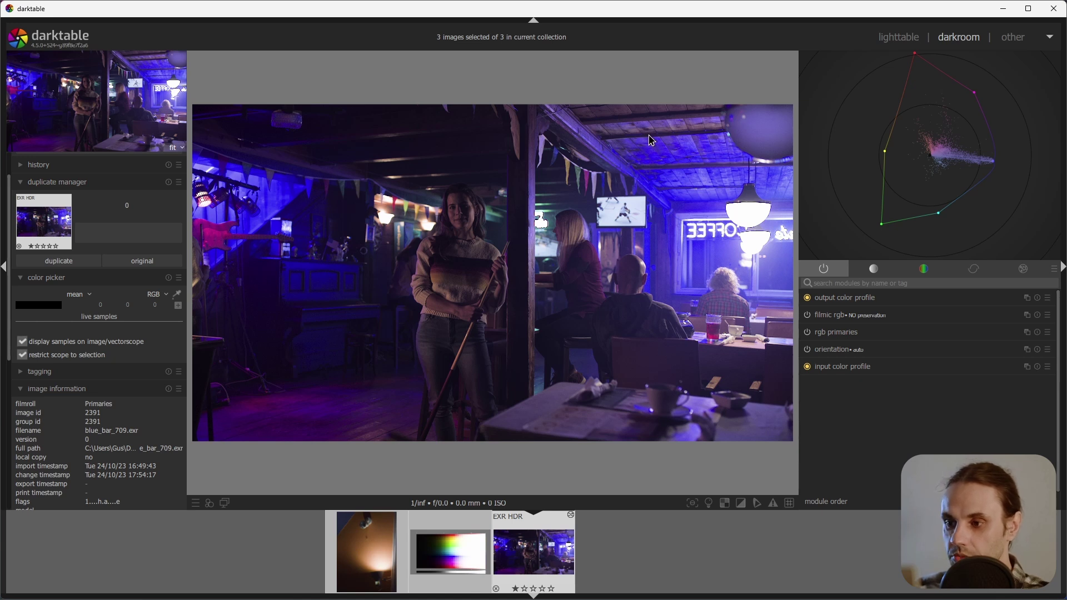
scroll(707, 157, "up", 1)
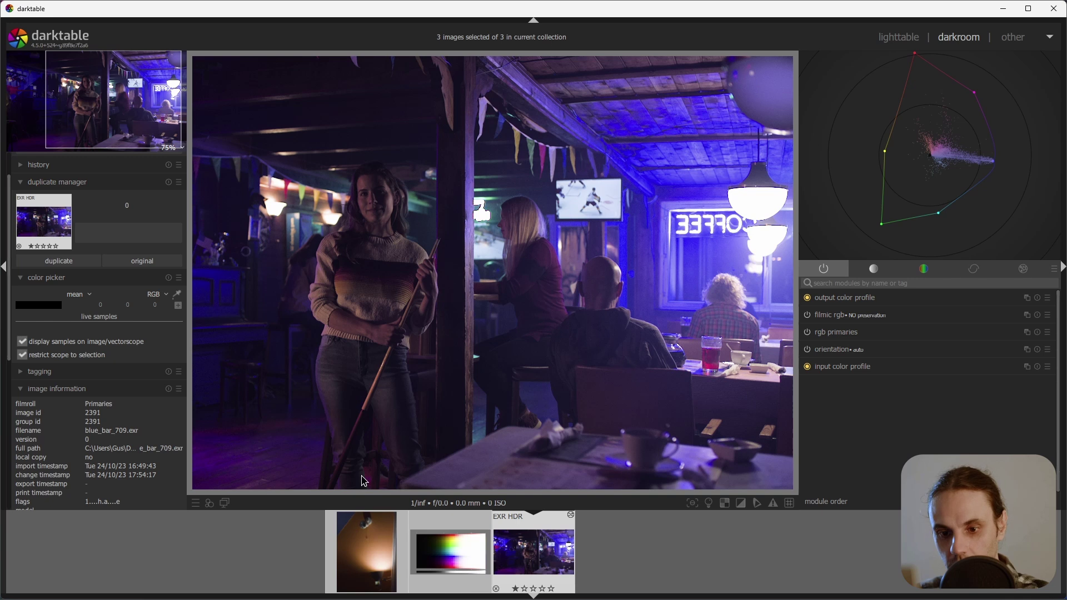
left_click(891, 313)
left_click(891, 312)
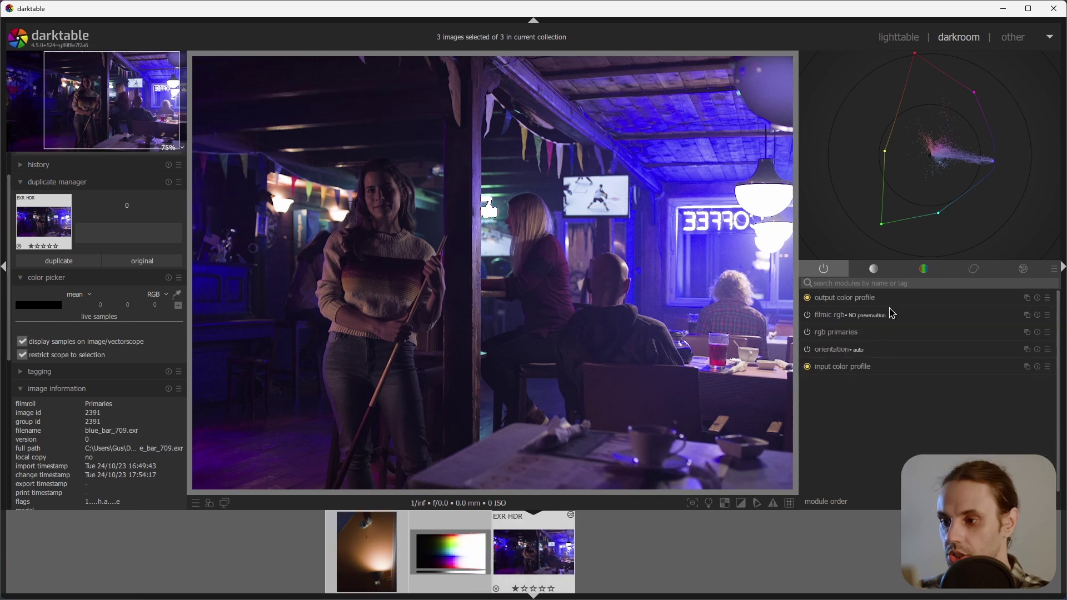
Step: In the pre-filmic rgb primaries, set blue purity to -14.3% and blue hue to -5.0°
left_click(862, 332)
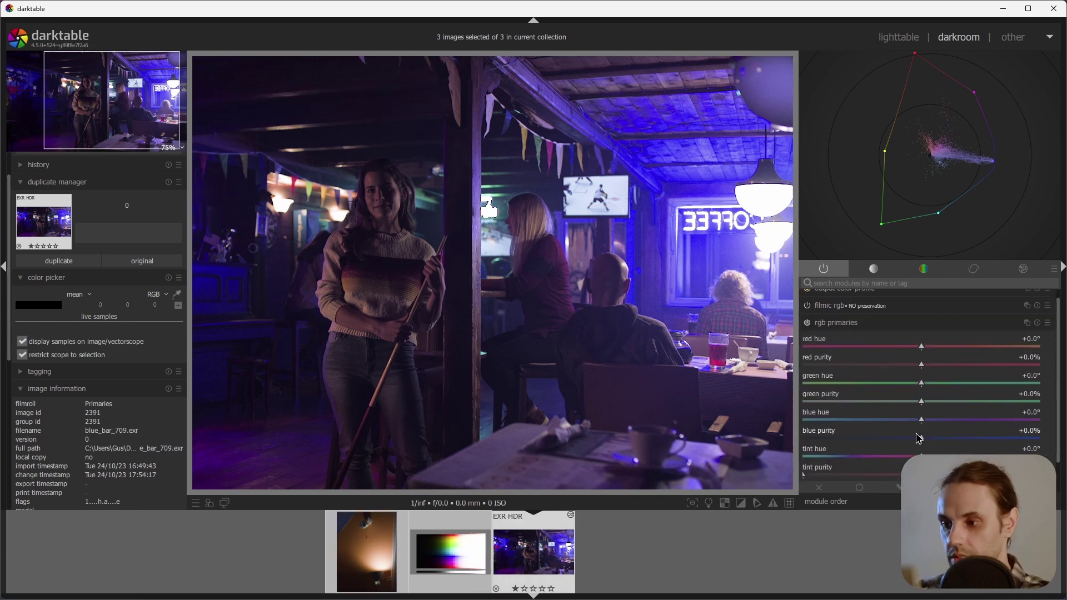
left_click_drag(921, 445, 878, 438)
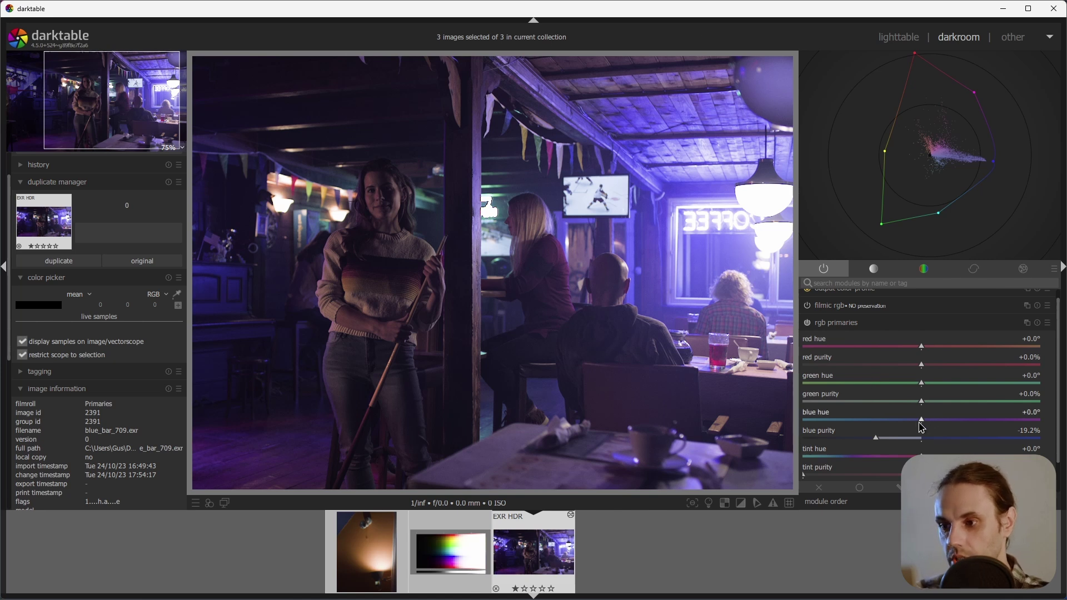
scroll(923, 426, "down", 1)
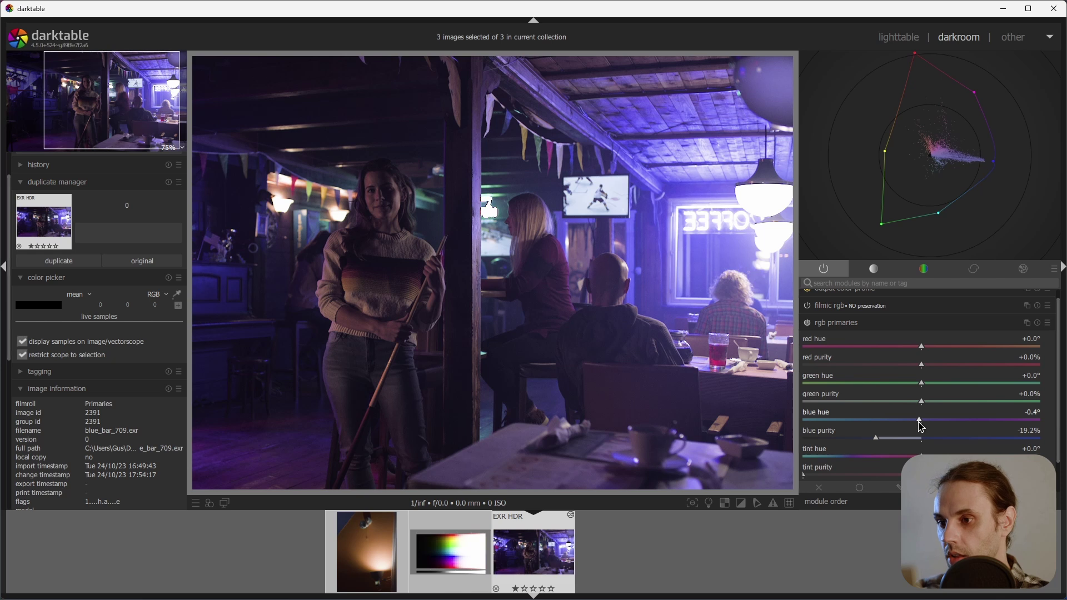
mouse_move(922, 427)
left_mouse_down()
mouse_move(894, 426)
mouse_move(879, 446)
mouse_move(888, 443)
left_mouse_up()
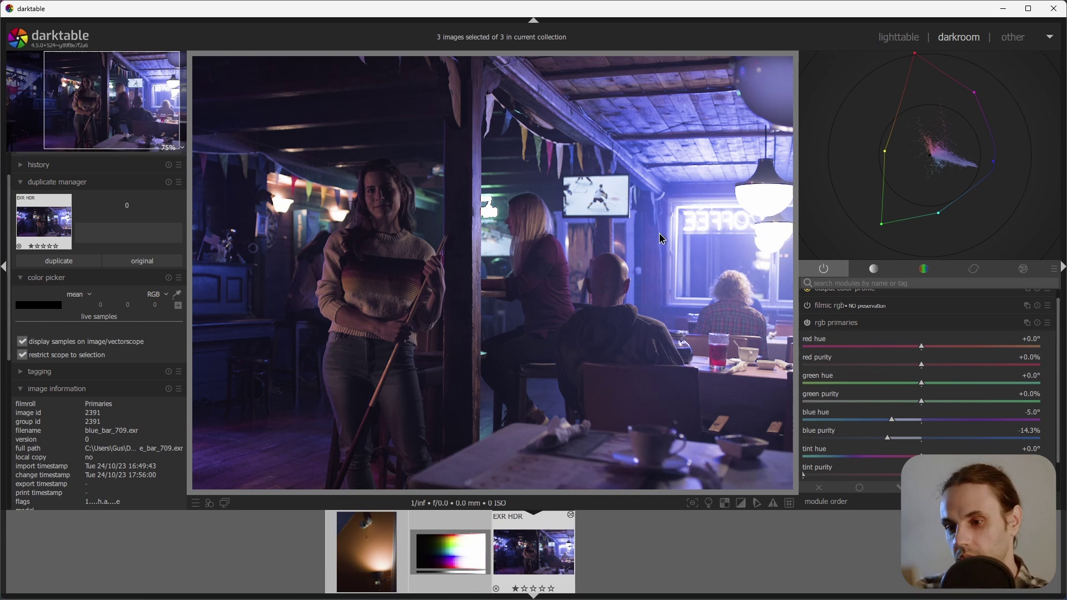
scroll(662, 236, "down", 1)
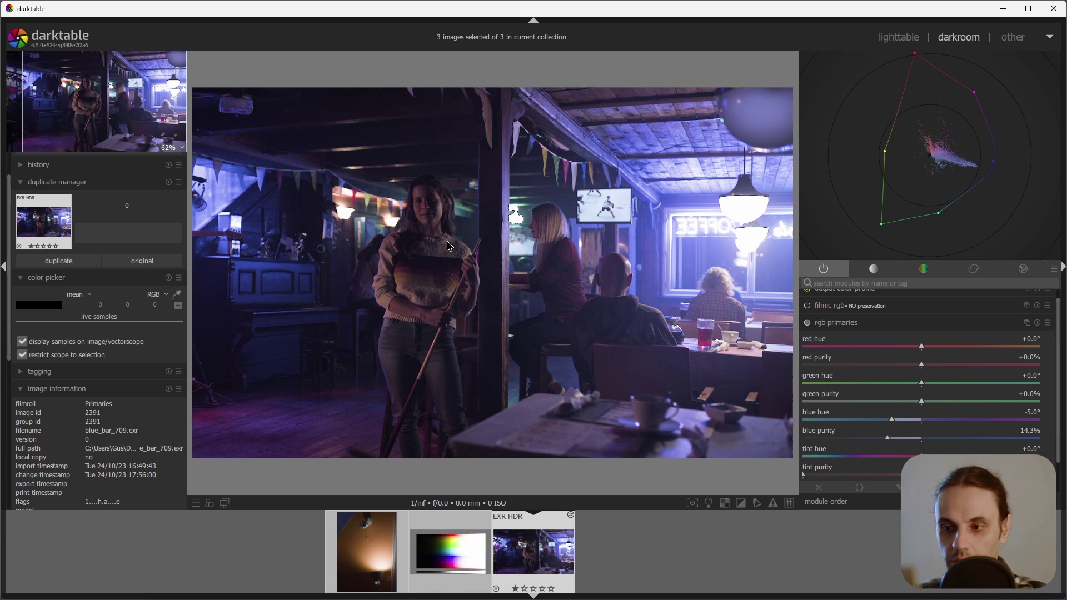
Step: Add a new rgb primaries instance and move it after filmic rgb in the stack
left_click(1021, 327)
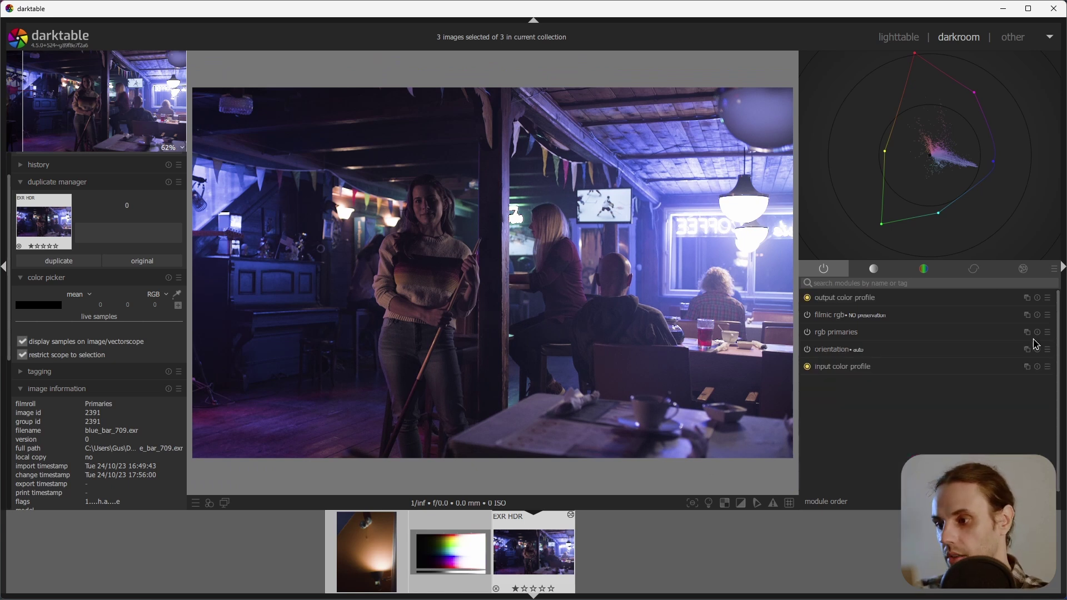
left_click(889, 328)
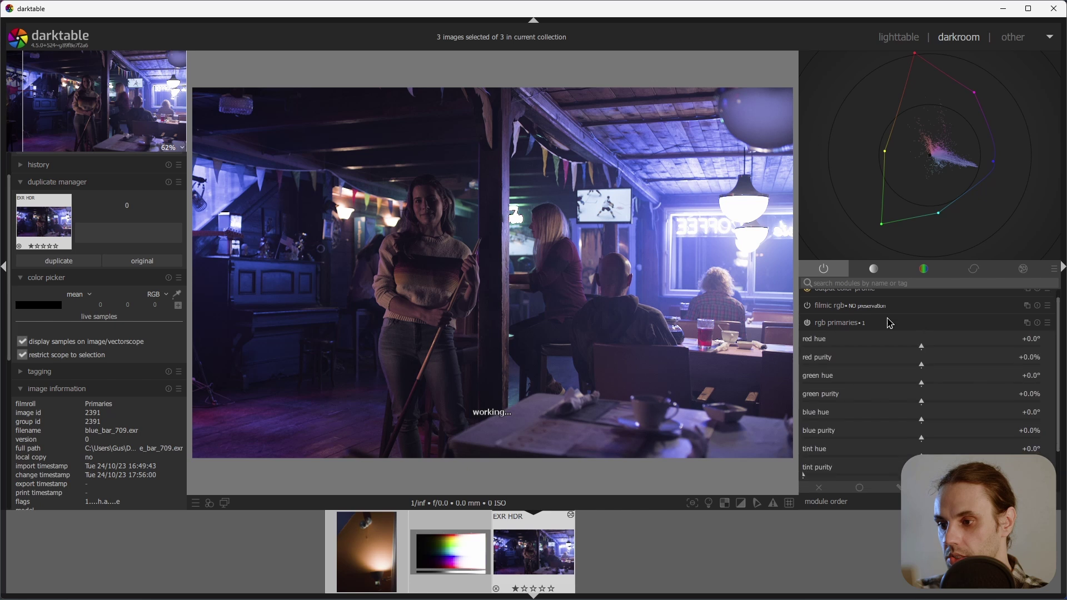
left_click(879, 328)
mouse_move(871, 332)
left_mouse_down()
mouse_move(867, 316)
mouse_move(877, 314)
left_mouse_up()
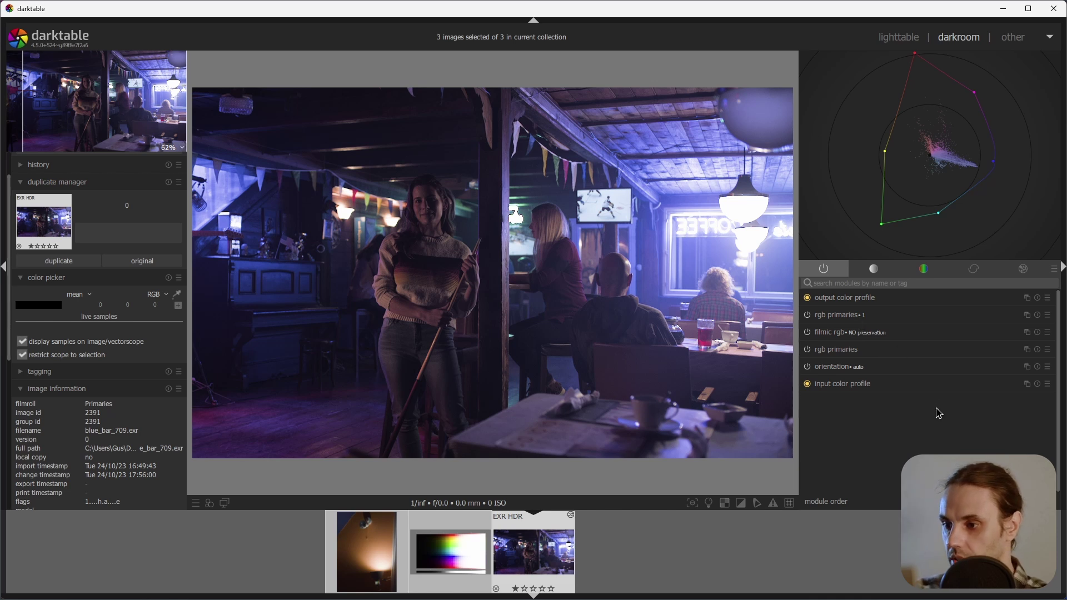
Step: Duplicate the photo, raise post-filmic blue purity to +33.2%, and open the duplicate version
left_click(891, 314)
key("ctrl+d")
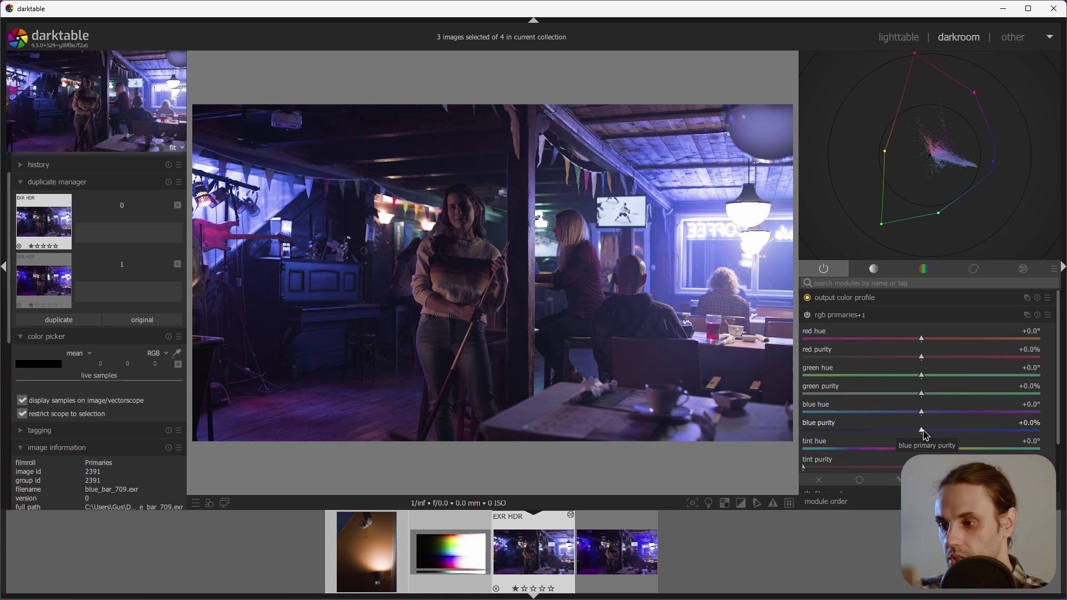
left_click_drag(926, 433, 1002, 433)
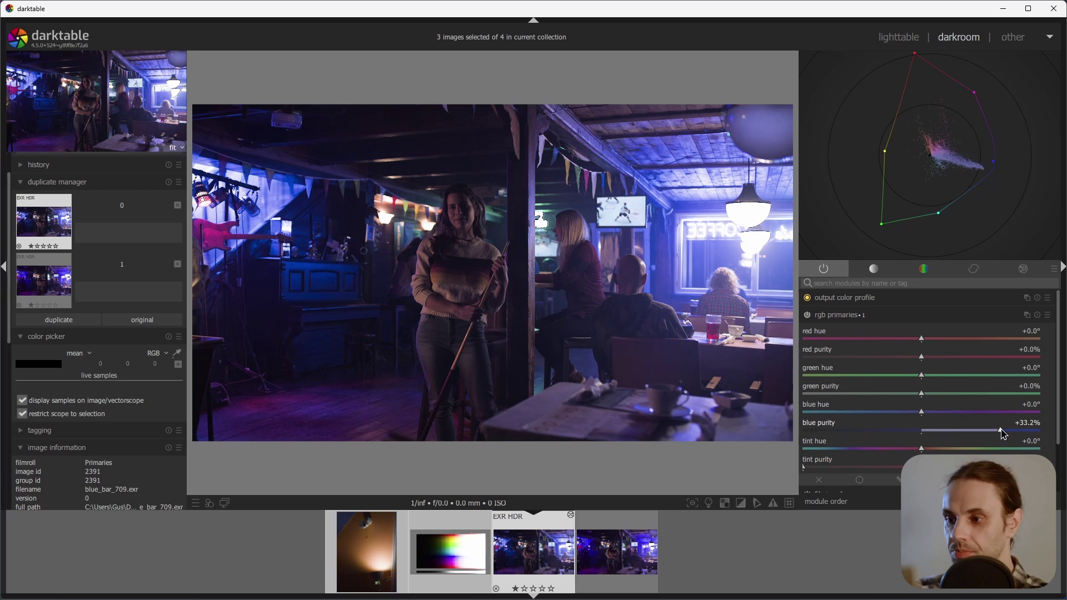
left_click(843, 316)
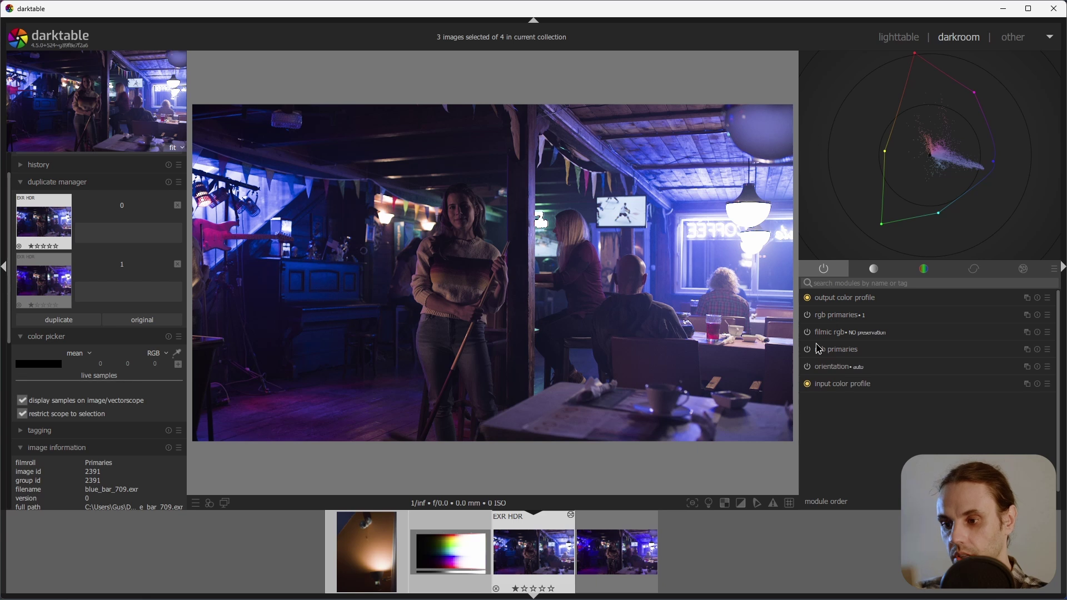
left_click(627, 551)
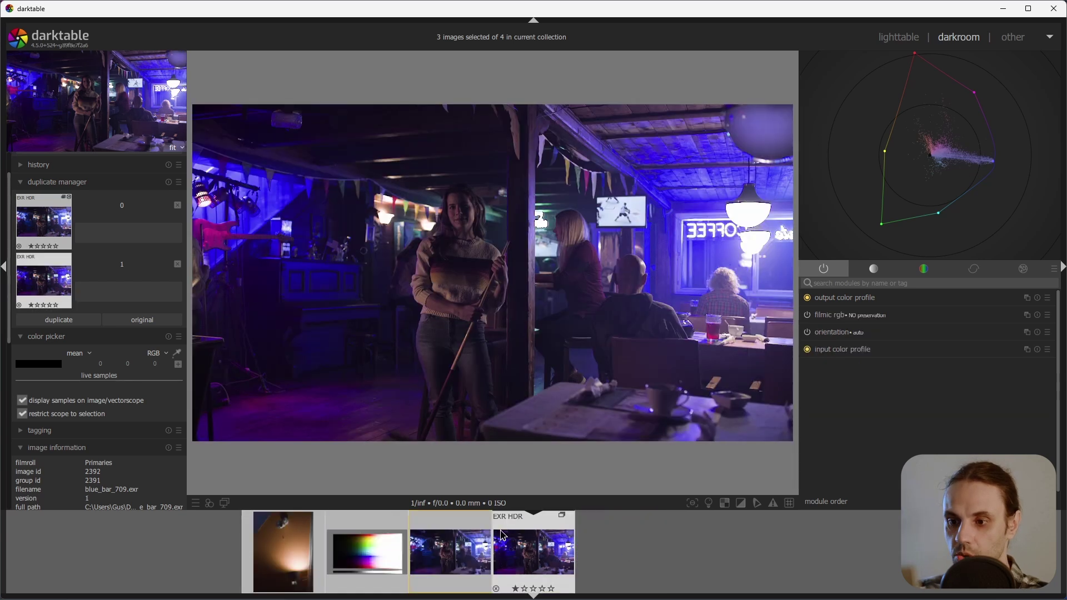
left_click(637, 548)
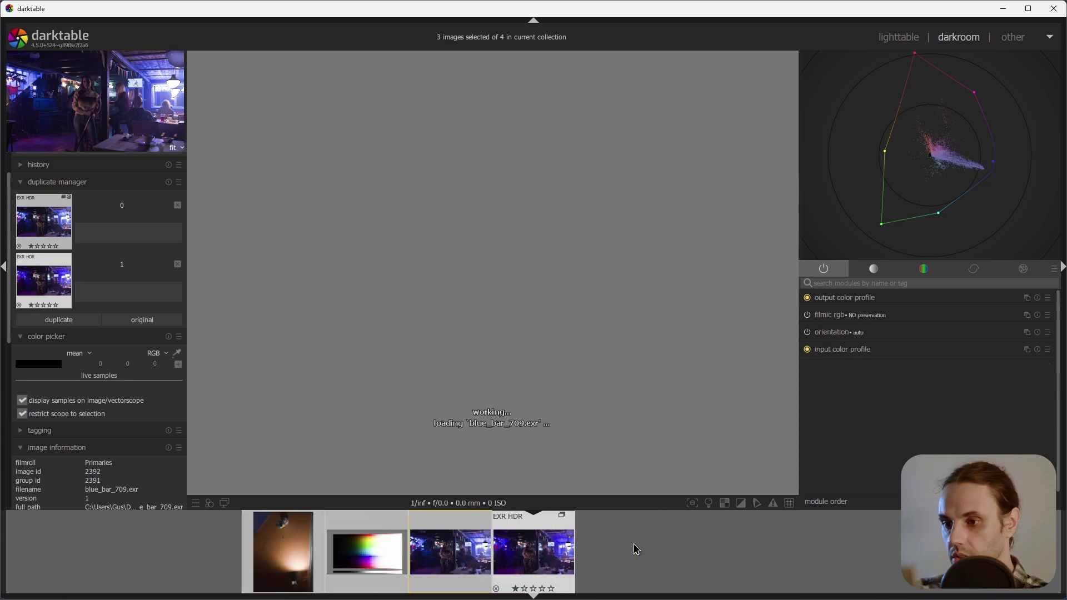
Step: Snapshot the rgb primaries edit and compare it against the unedited duplicate with a split view
left_click(136, 262)
left_click(111, 190)
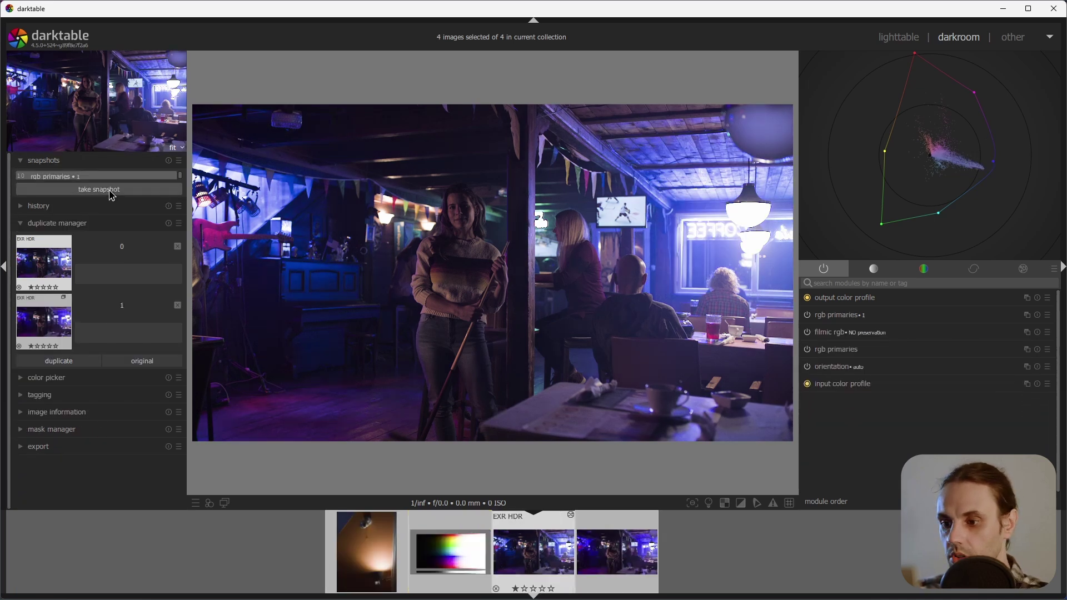
left_click(621, 564)
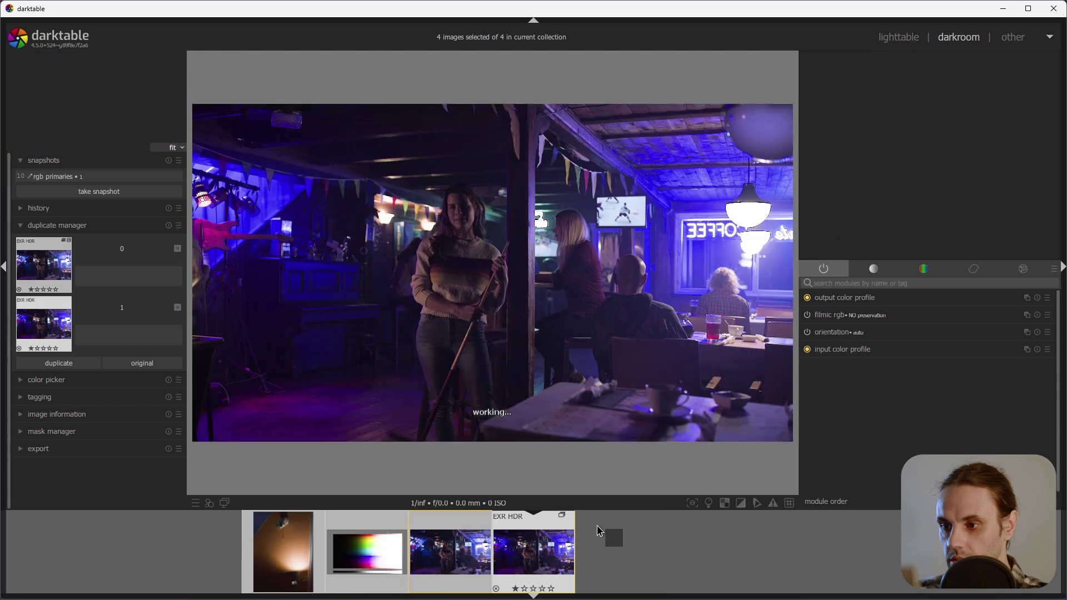
left_click(108, 177)
left_click_drag(490, 295, 575, 238)
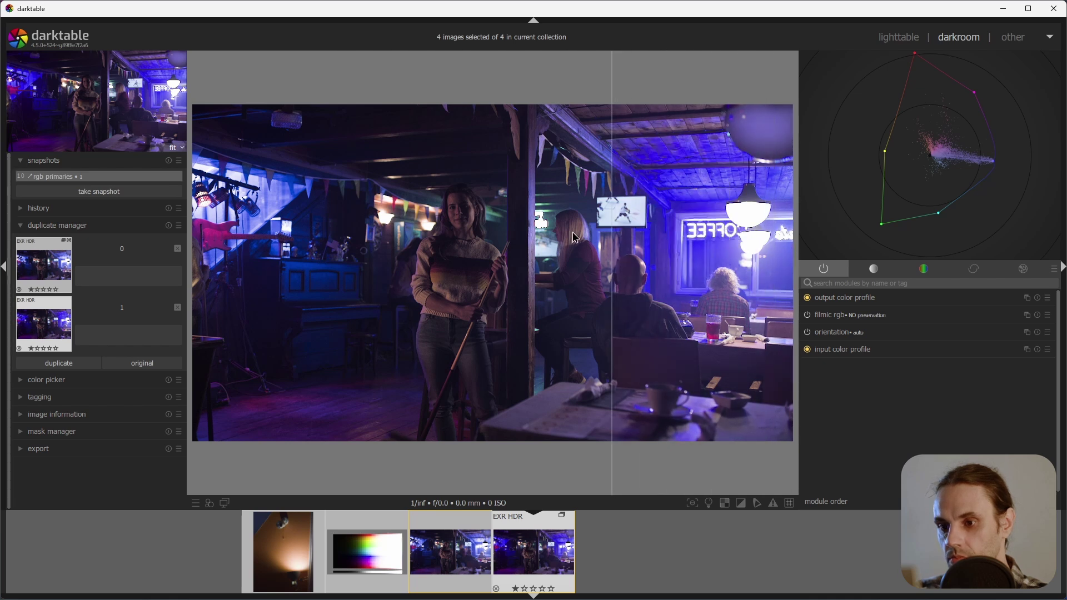
key("BackSpace")
Step: Back on the edited version, set rgb primaries 1 red purity to +100.0%
left_click_drag(923, 356, 1058, 342)
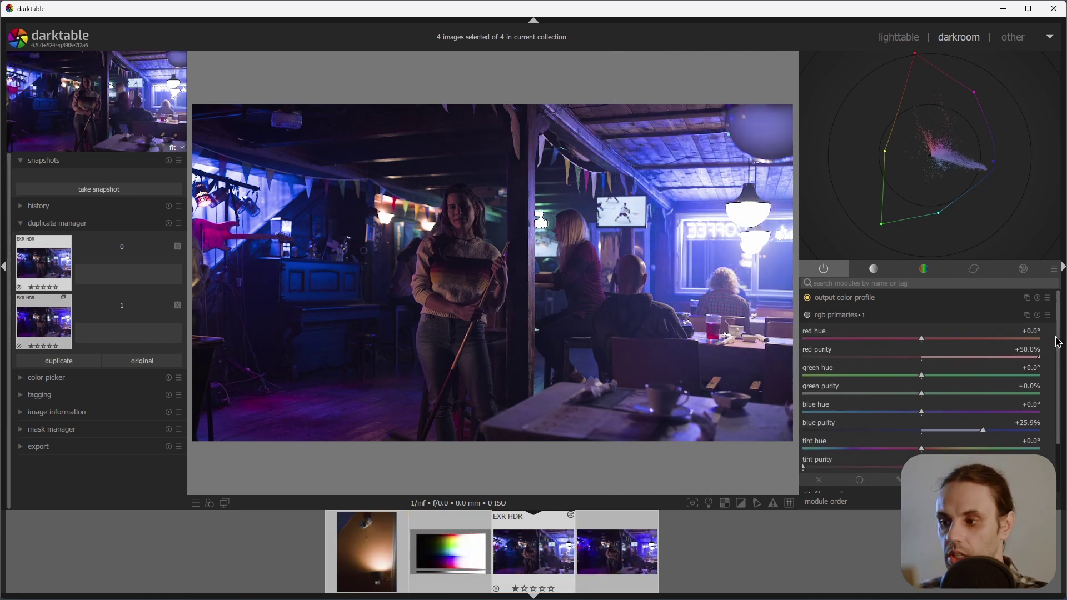
right_click(1028, 356)
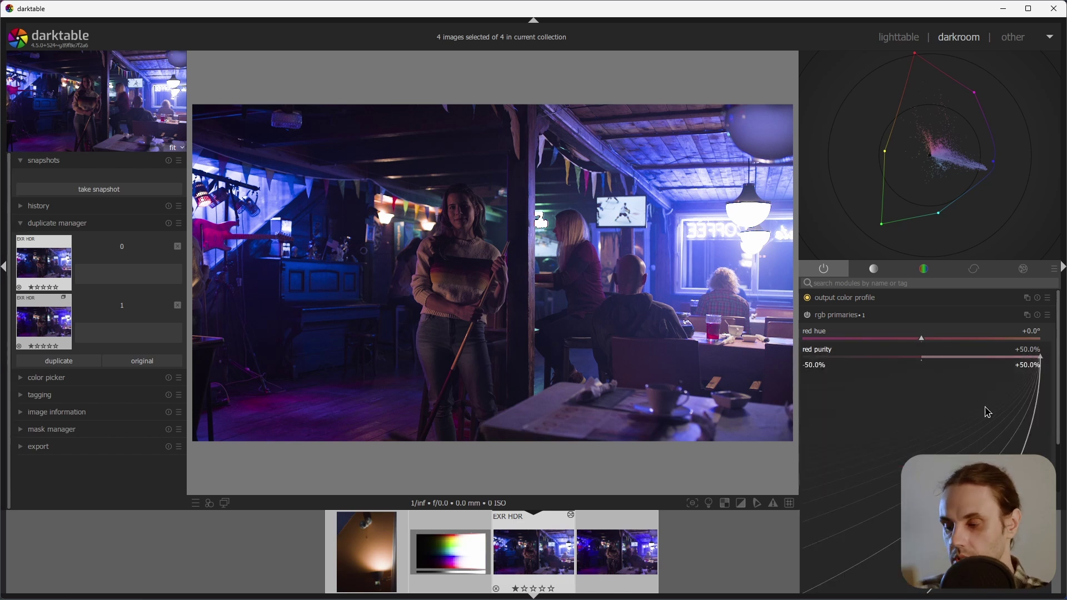
key("Num_Lock")
type("100")
key("Return")
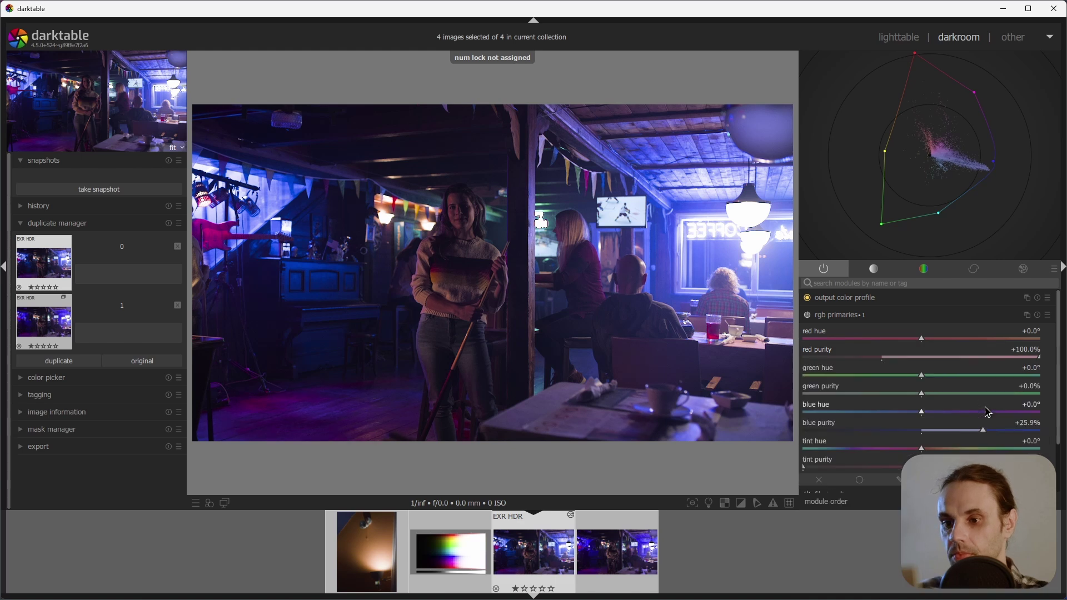